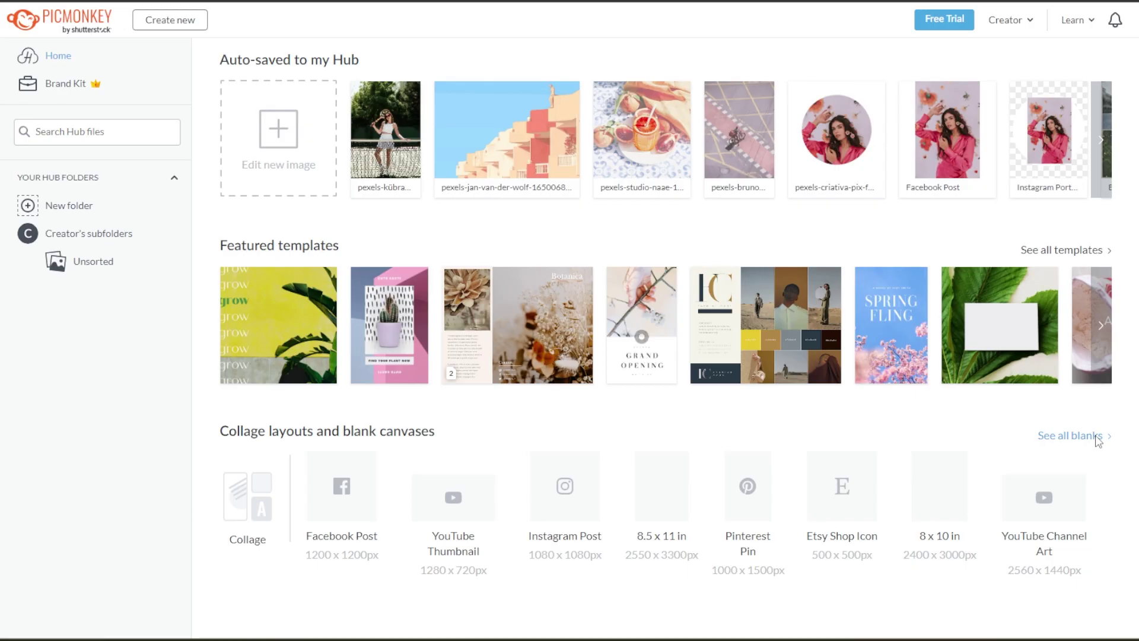
Step: Start a new blank 1080 x 1080 Instagram Post canvas from the full list of blanks
click(1099, 440)
scroll(1044, 406, down, 8)
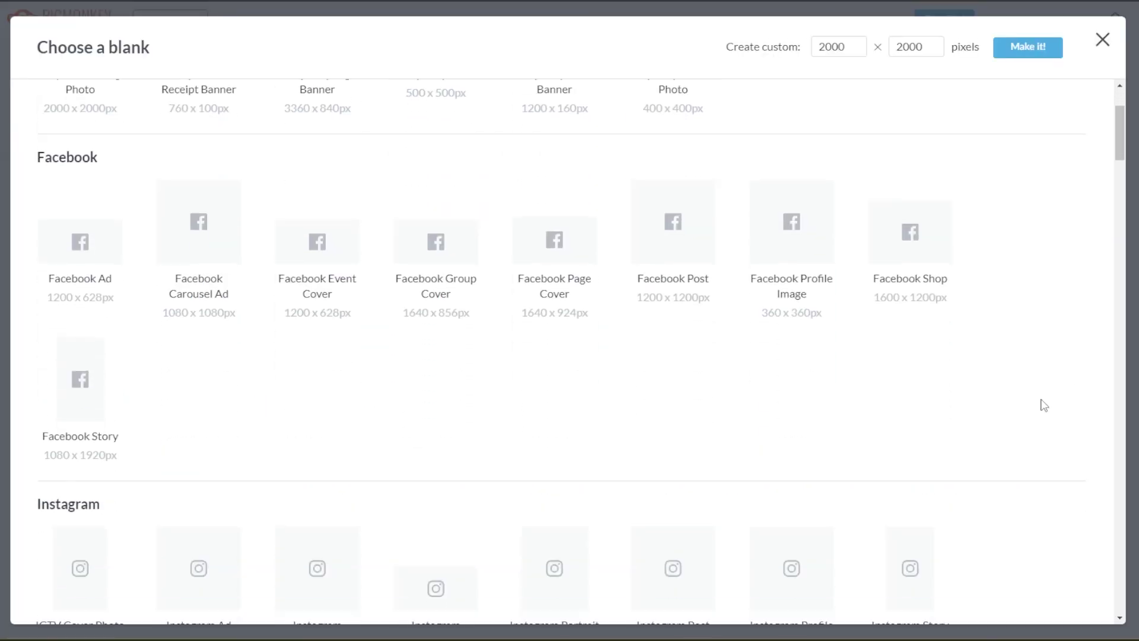
scroll(1044, 405, down, 1)
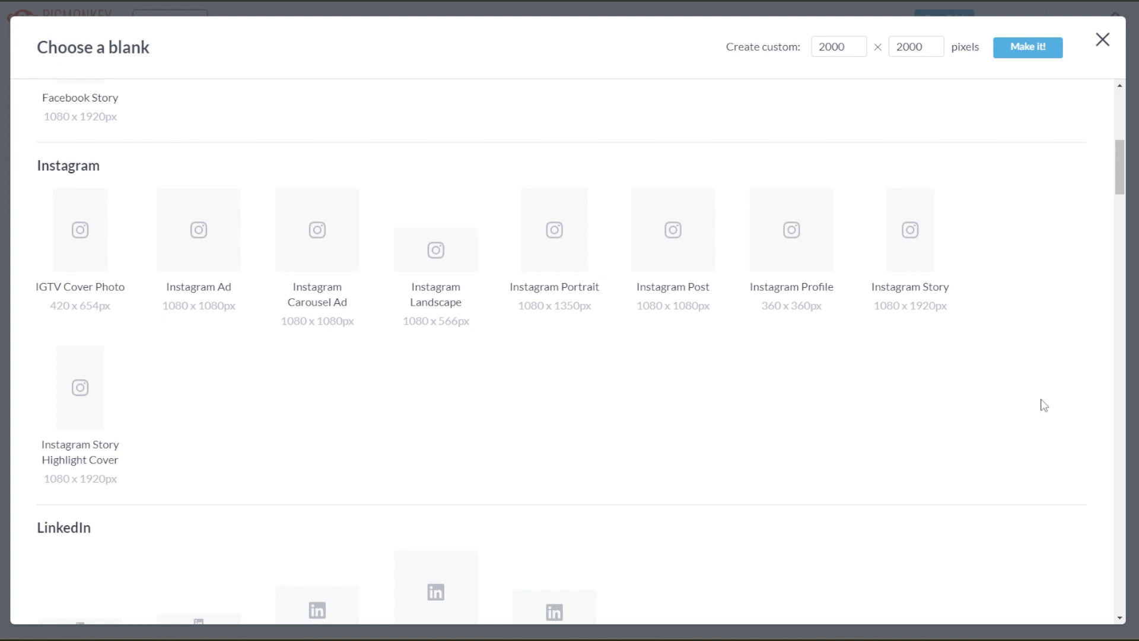
click(695, 243)
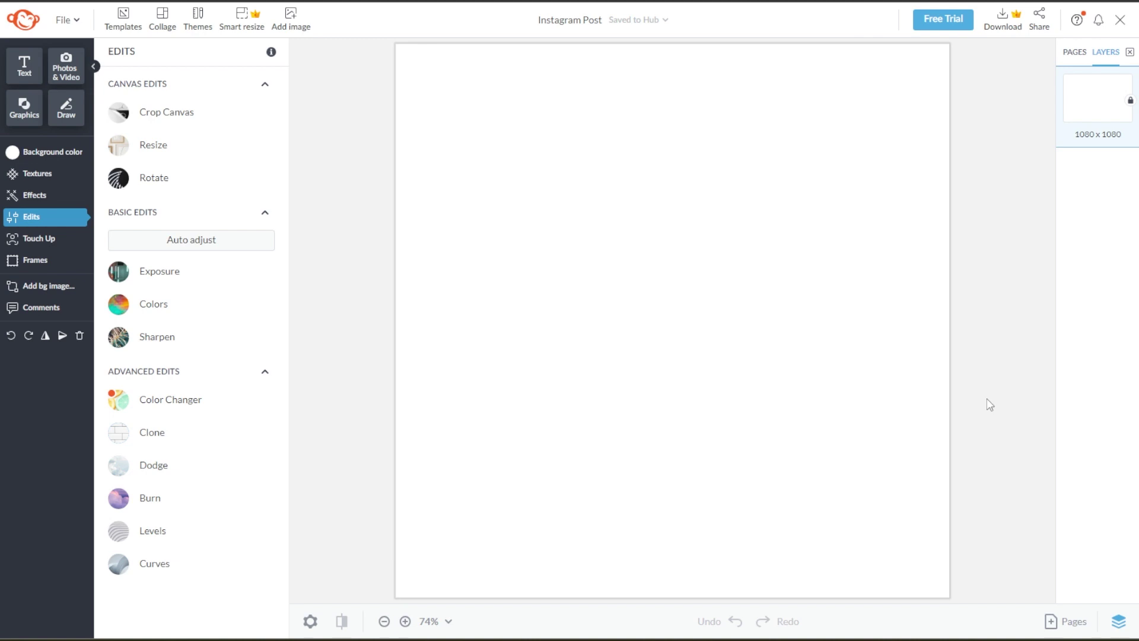
click(140, 23)
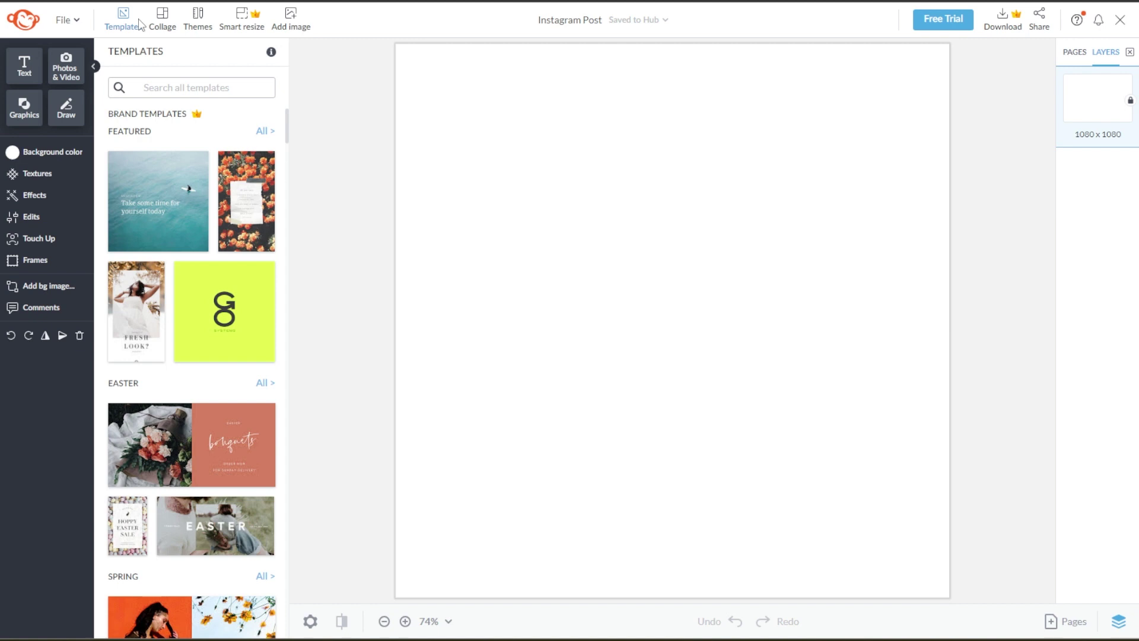
Step: Search templates for Instagram Post and apply the 'World Class Cardigans' knit model template
scroll(208, 297, down, 5)
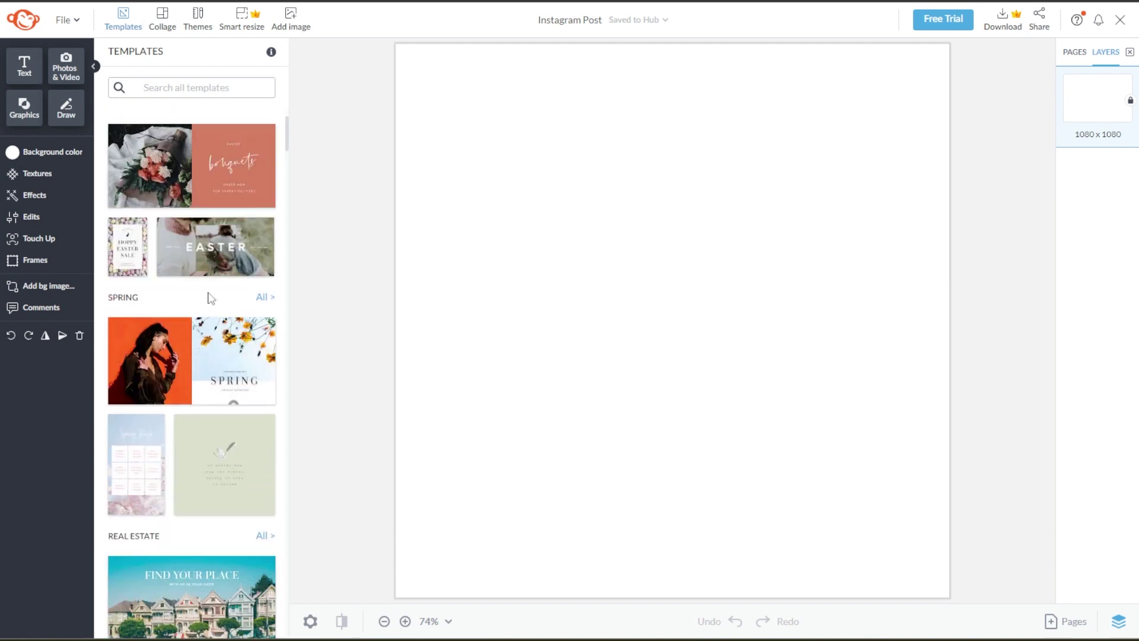
click(194, 88)
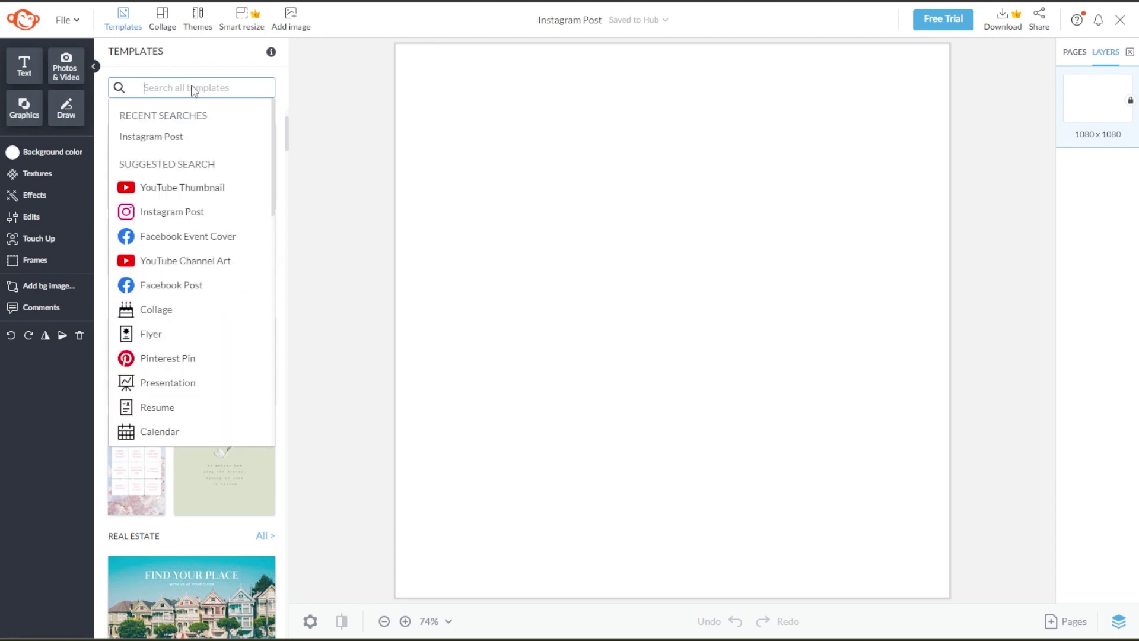
click(188, 215)
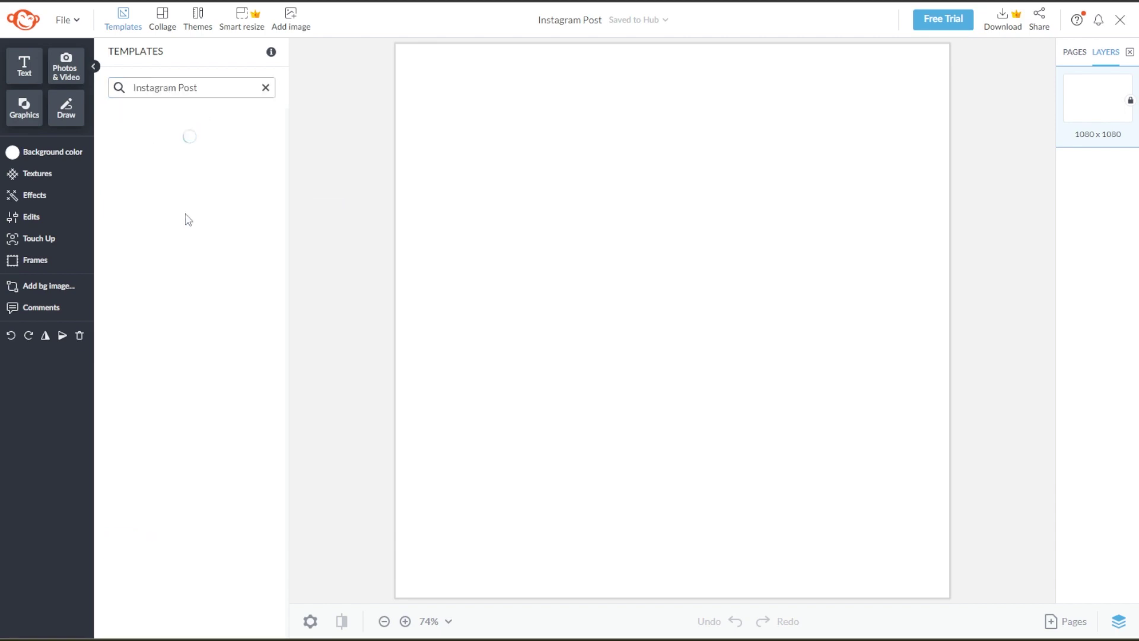
scroll(187, 220, down, 10)
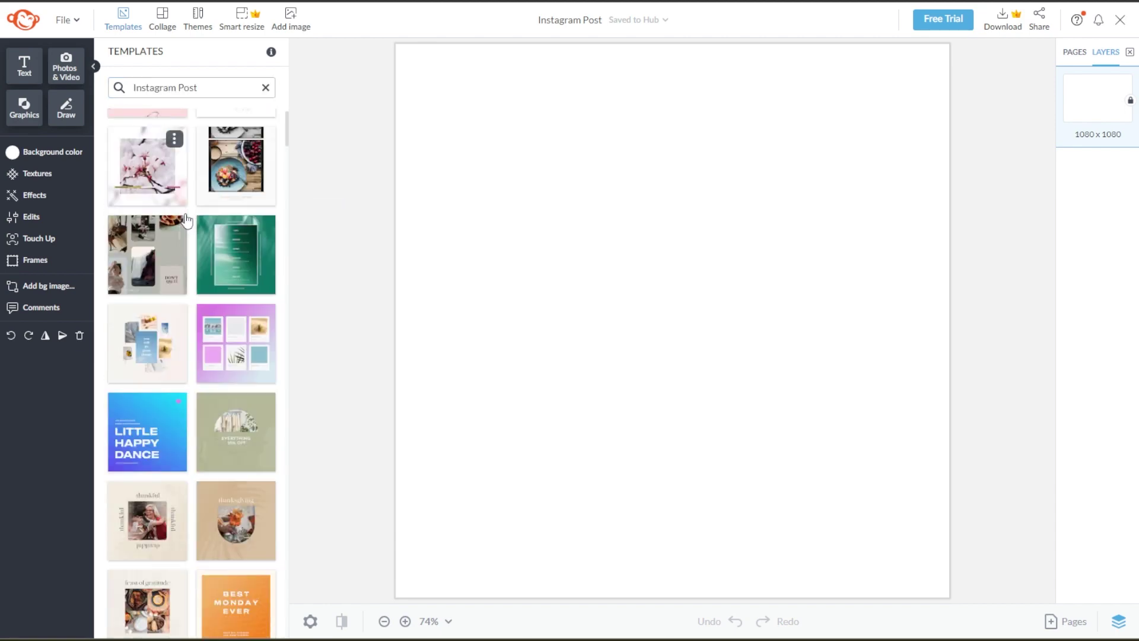
scroll(237, 403, down, 15)
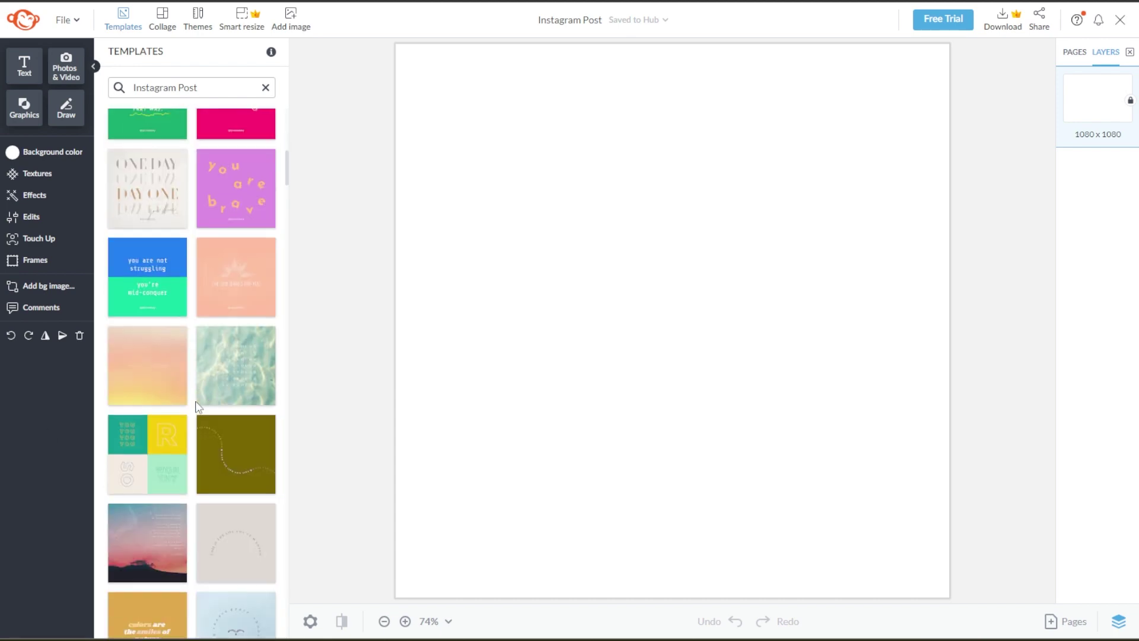
click(245, 408)
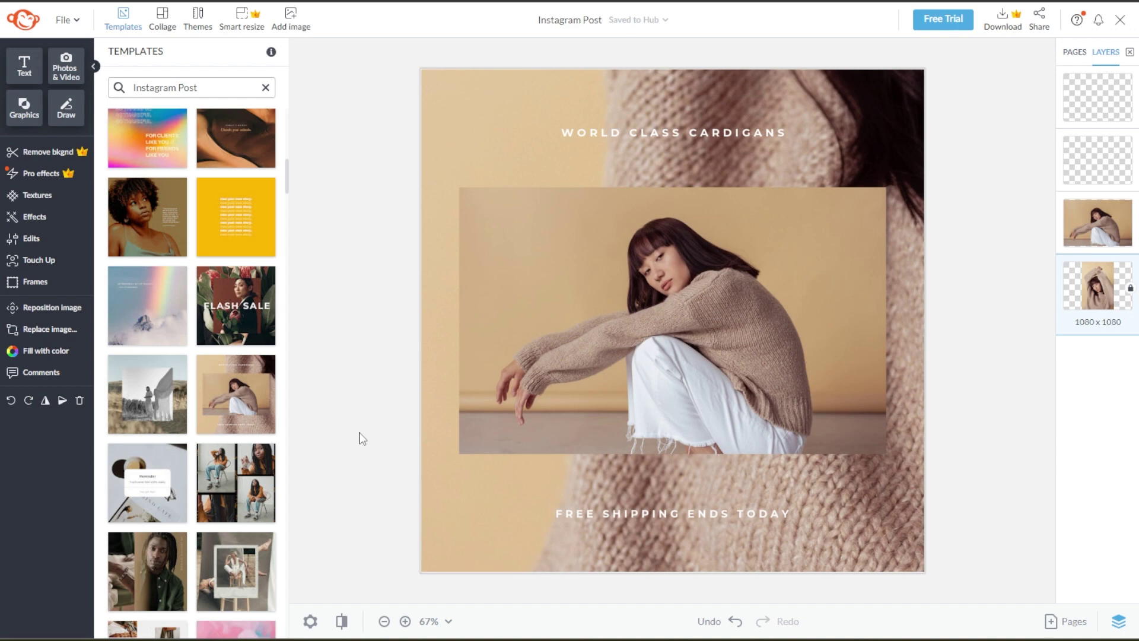
click(622, 128)
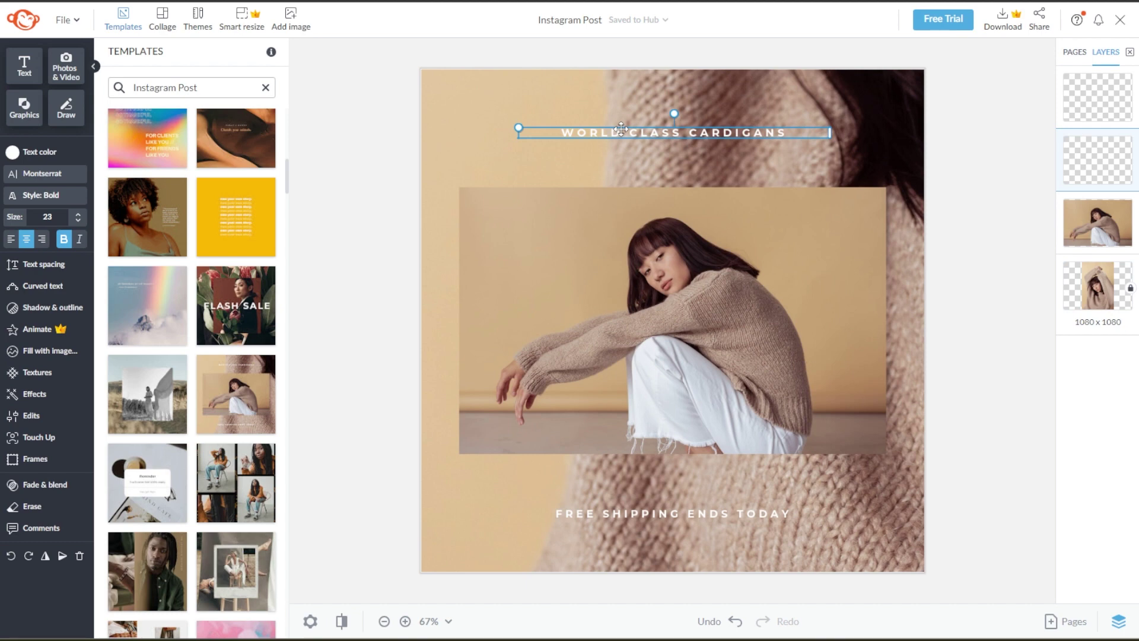
Step: Tint the model photo dark orange and enlarge it toward the top-left
click(26, 70)
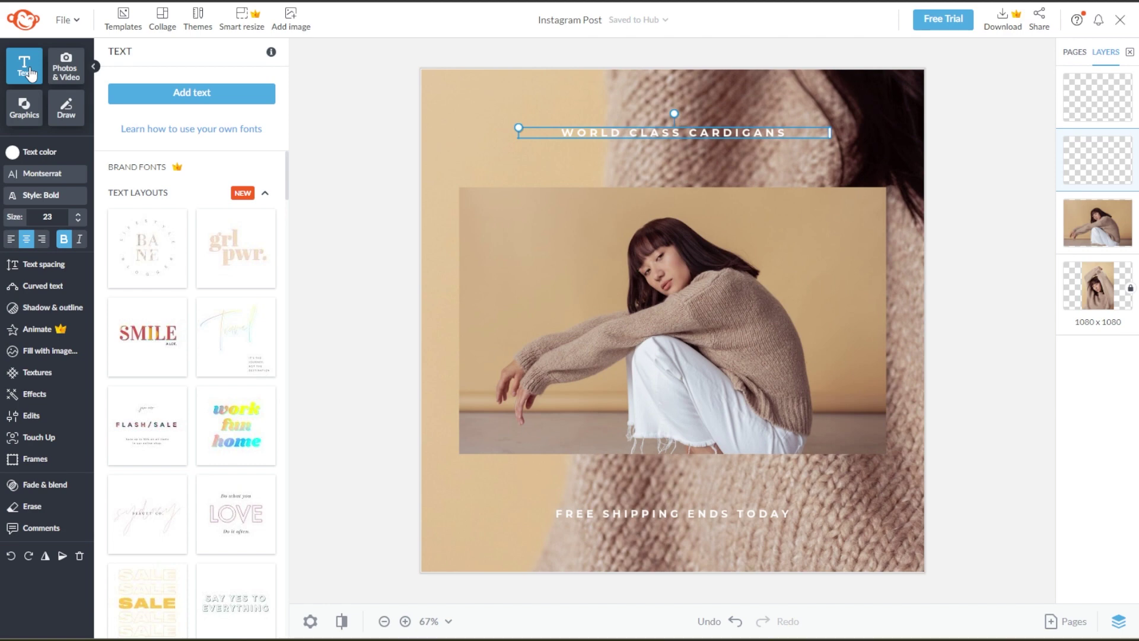
click(630, 268)
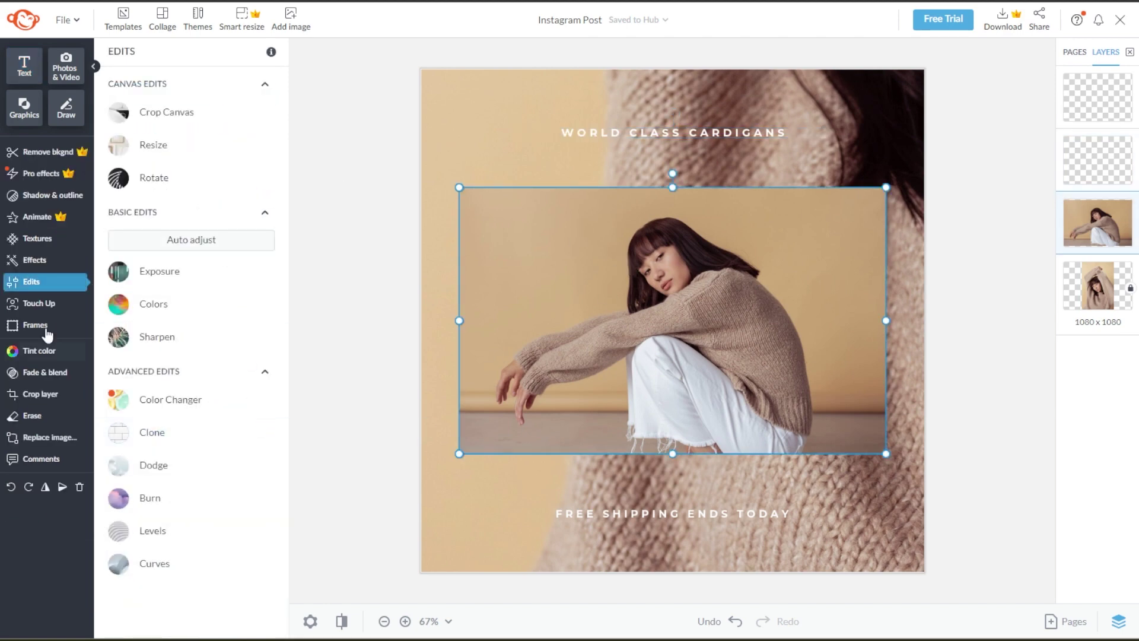
click(40, 351)
click(238, 358)
click(237, 378)
drag(459, 187, 425, 170)
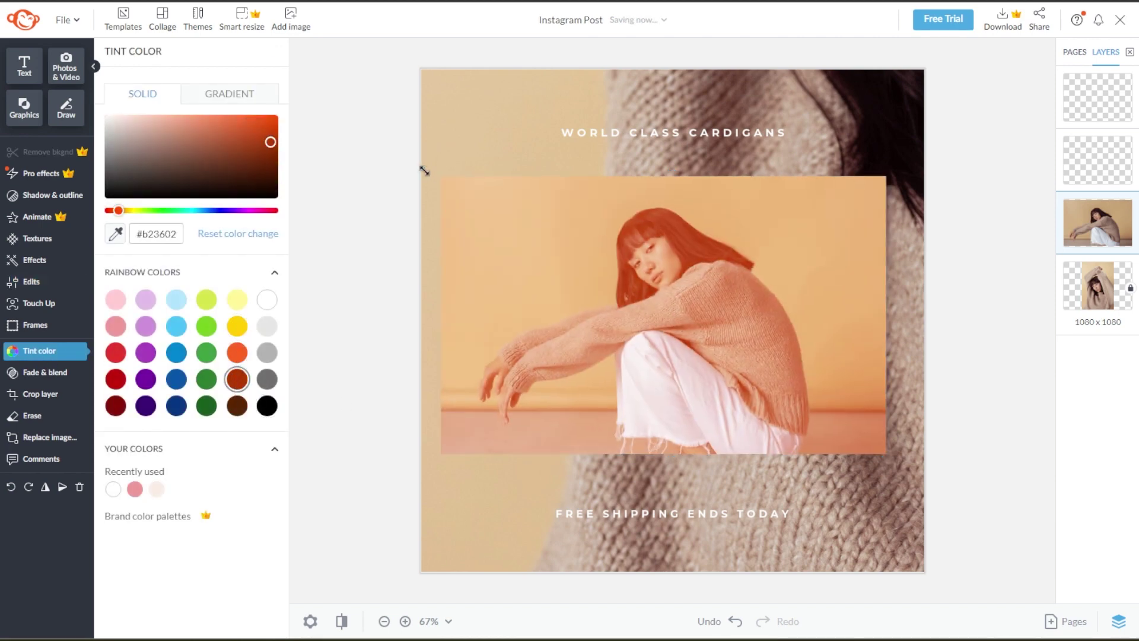
Step: Delete the WORLD CLASS CARDIGANS text and nudge the tinted photo slightly right
click(781, 122)
key(Delete)
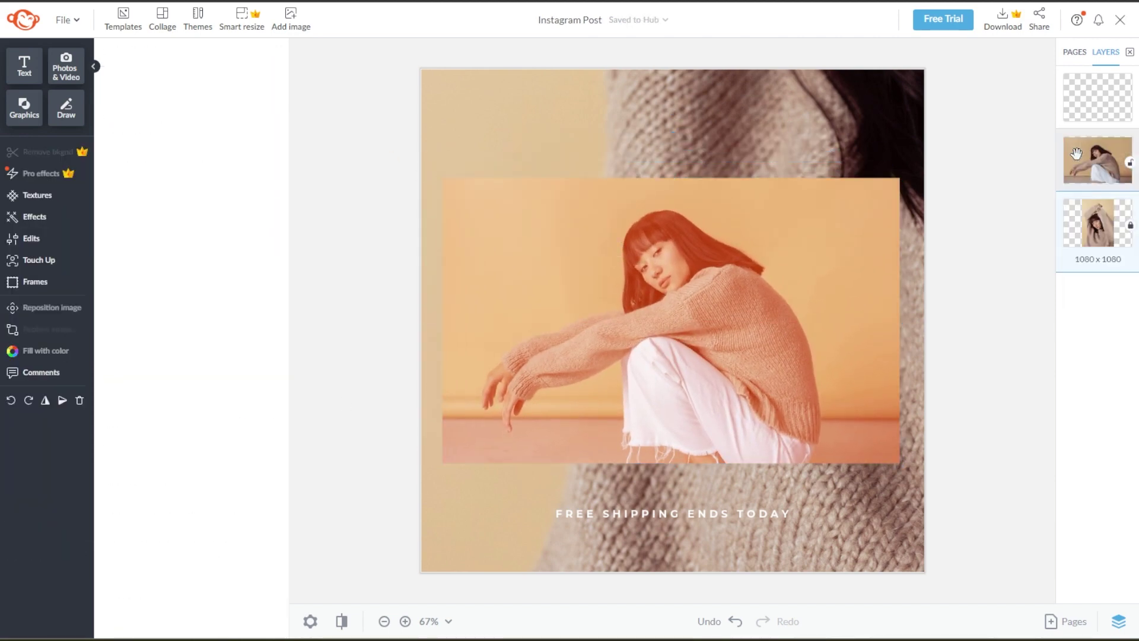
click(1076, 153)
drag(654, 315, 655, 315)
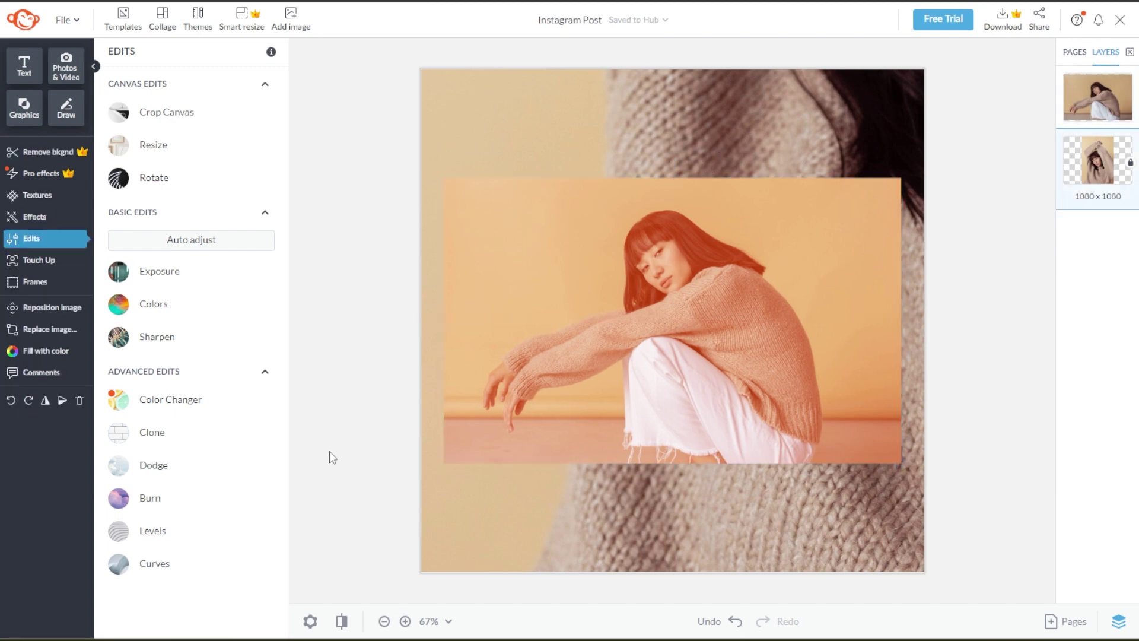
click(27, 109)
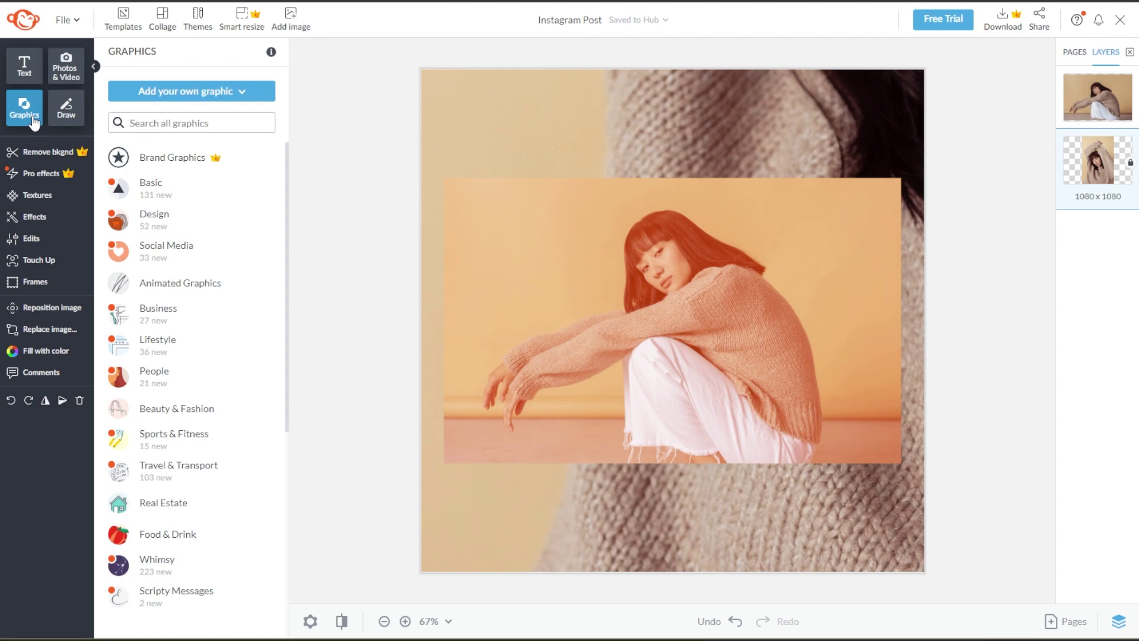
Step: Search graphics for 'minimal', clear the search, and view the Add your own graphic sources
click(186, 122)
text(mi)
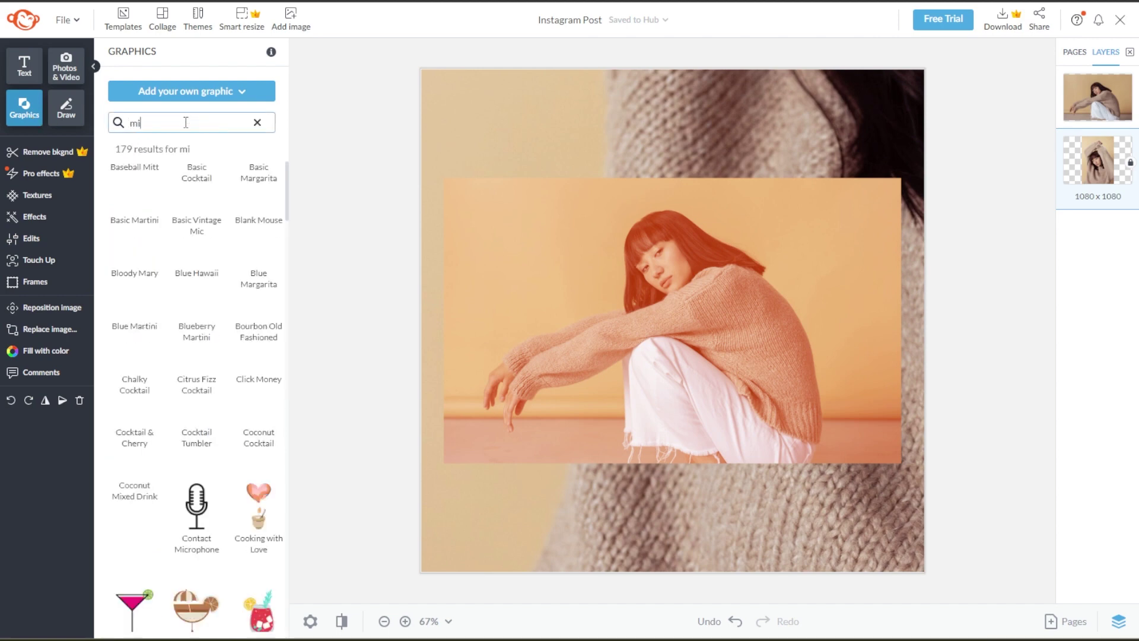
text(nimal)
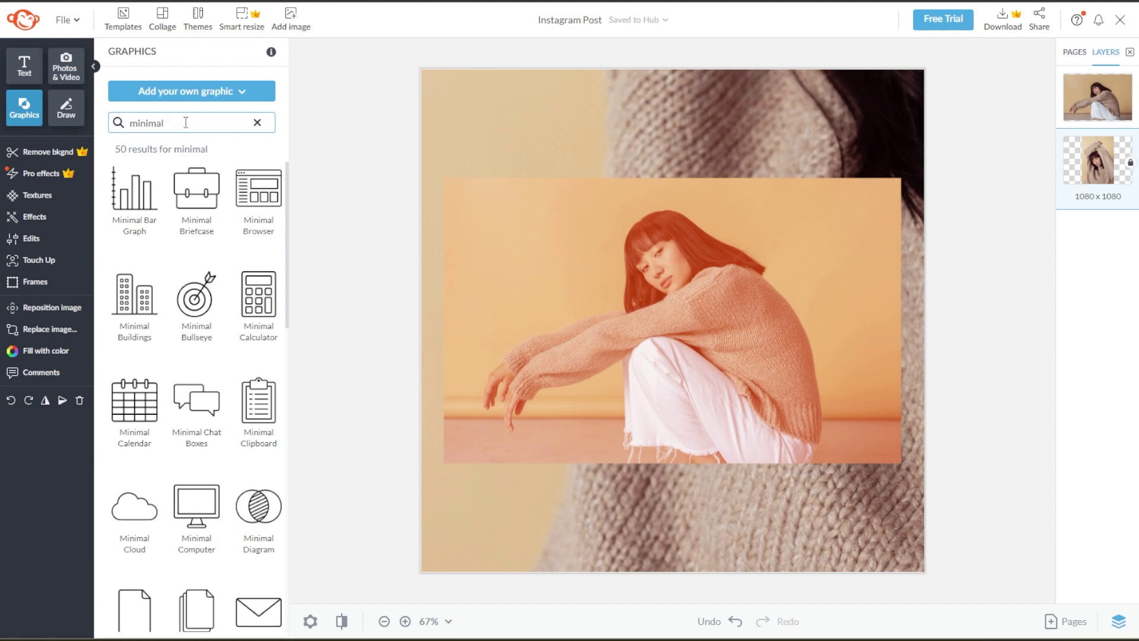
key(BackSpace)
key(BackSpace)
key(BackSpace)
key(BackSpace)
key(BackSpace)
key(BackSpace)
key(BackSpace)
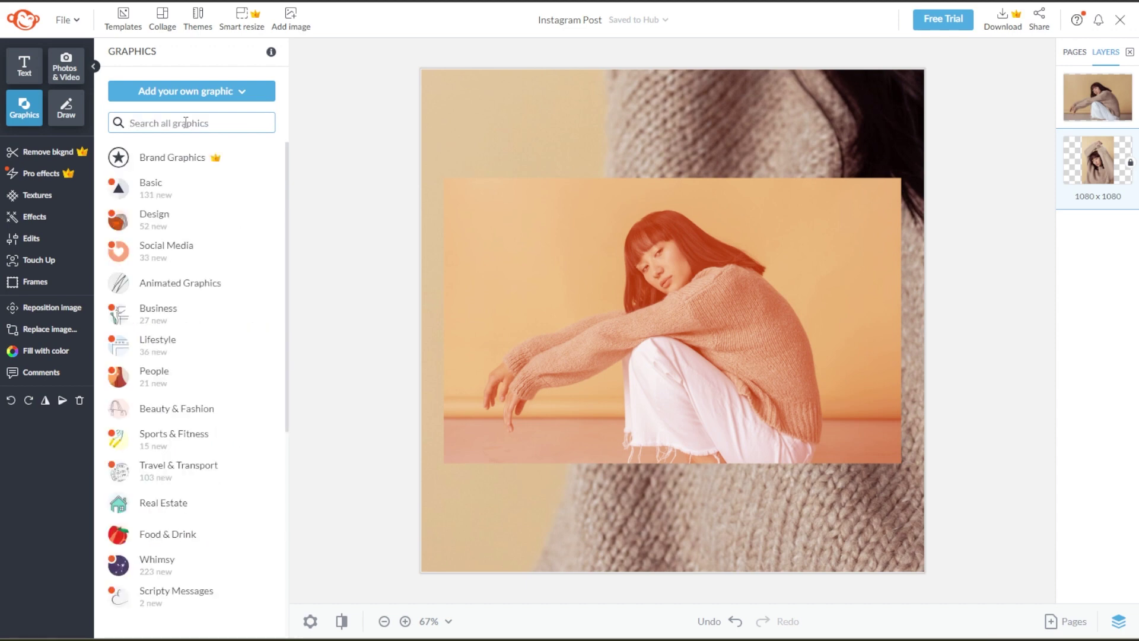
click(195, 95)
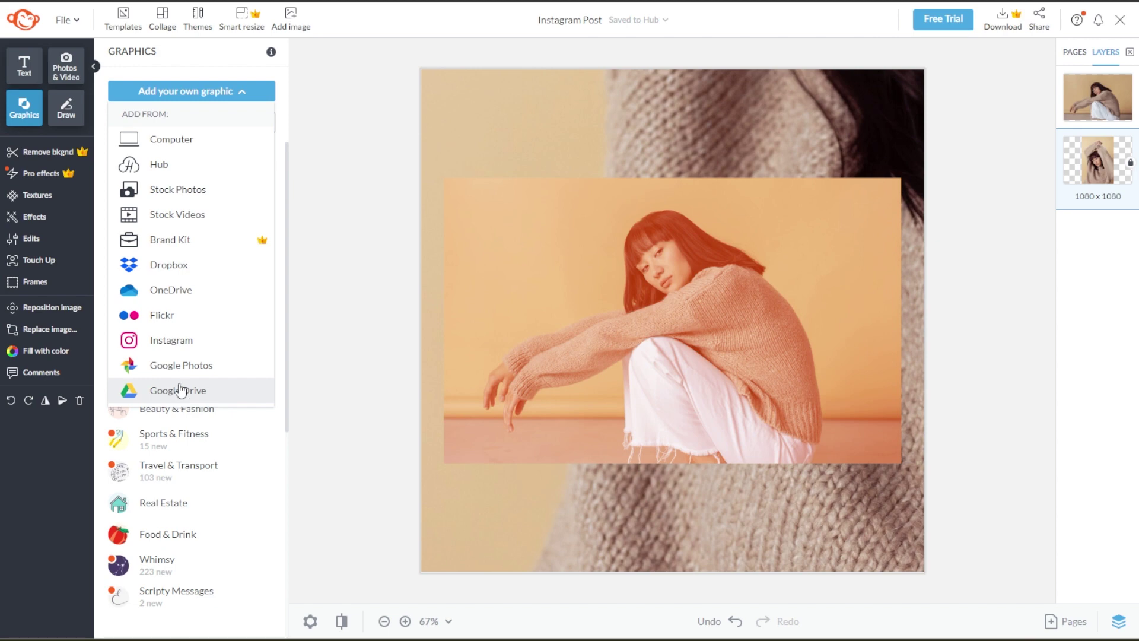
Step: Browse the textures library and scroll through the photo effects list
click(55, 200)
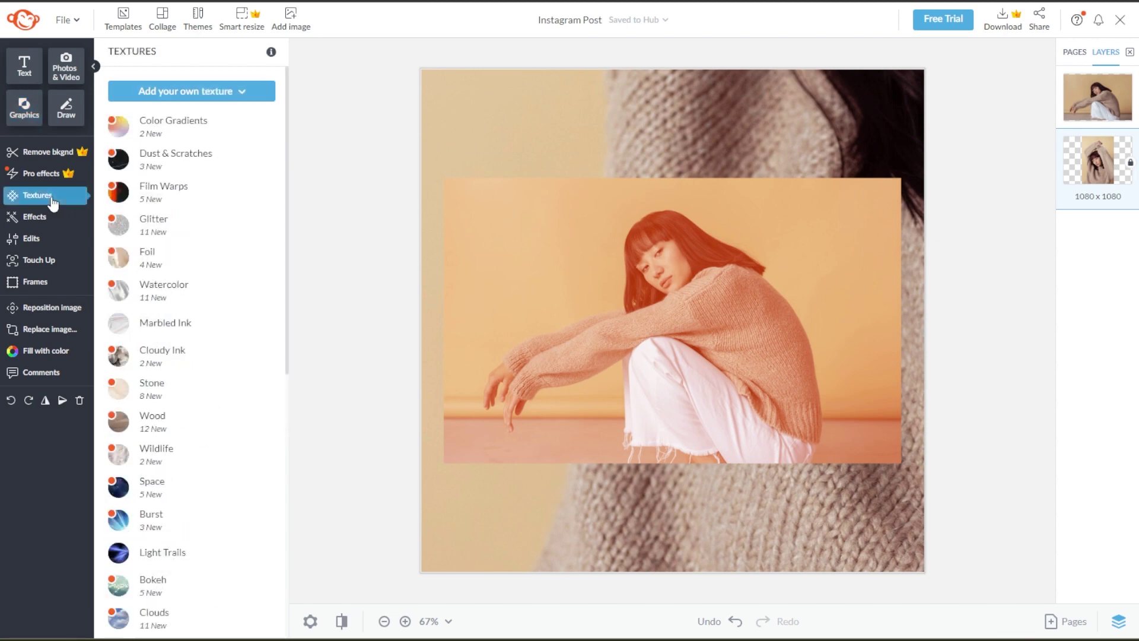
scroll(204, 186, down, 6)
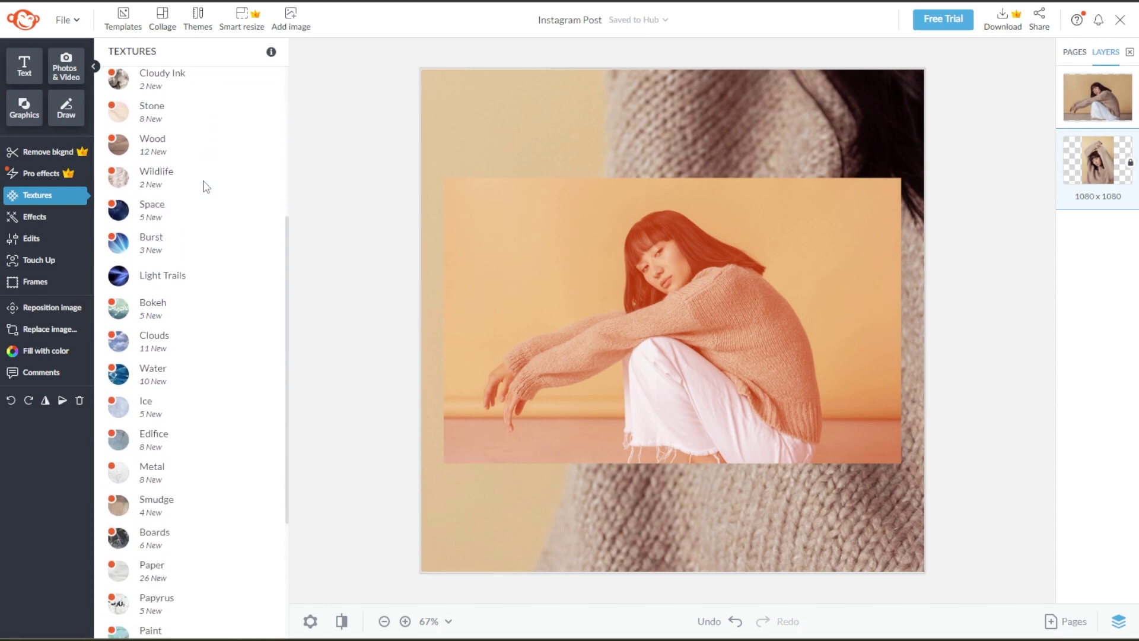
scroll(206, 187, down, 3)
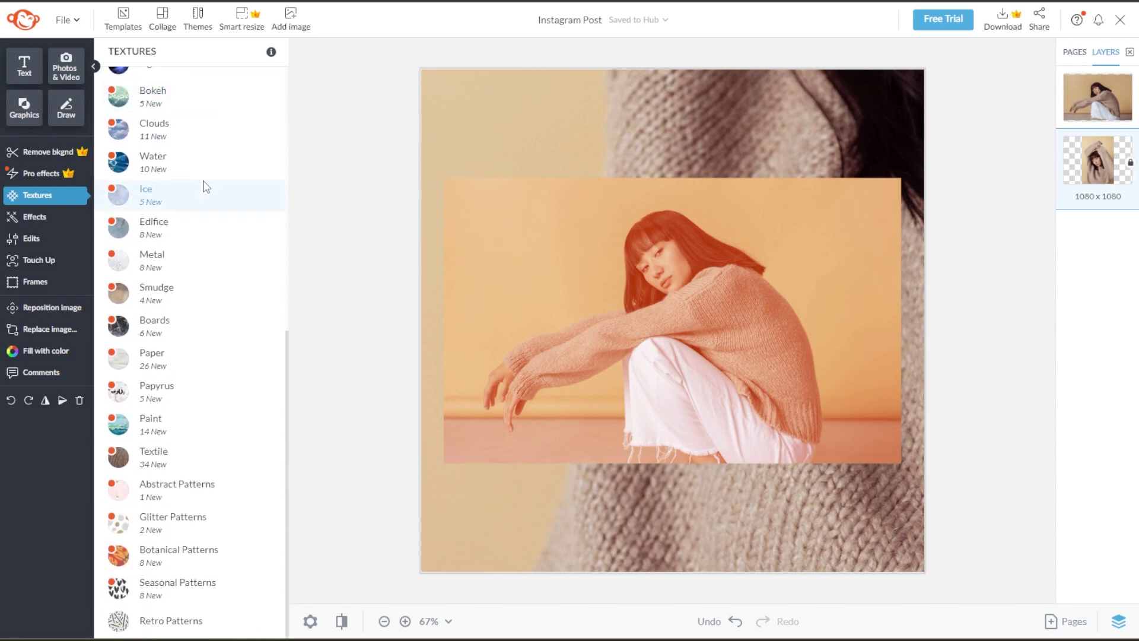
click(51, 223)
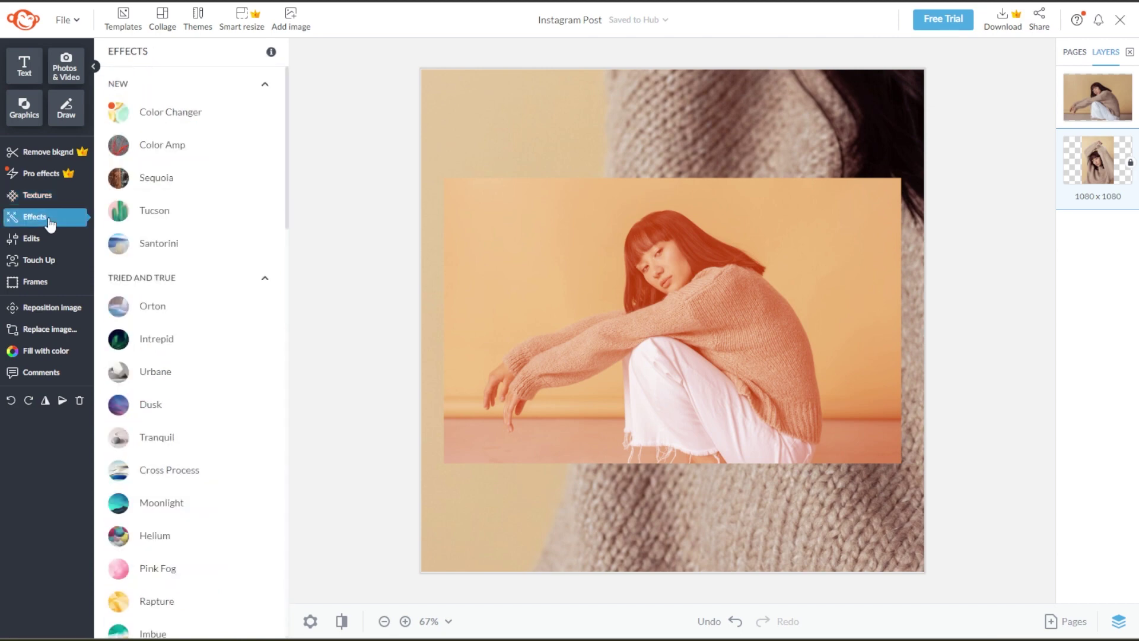
scroll(217, 243, down, 4)
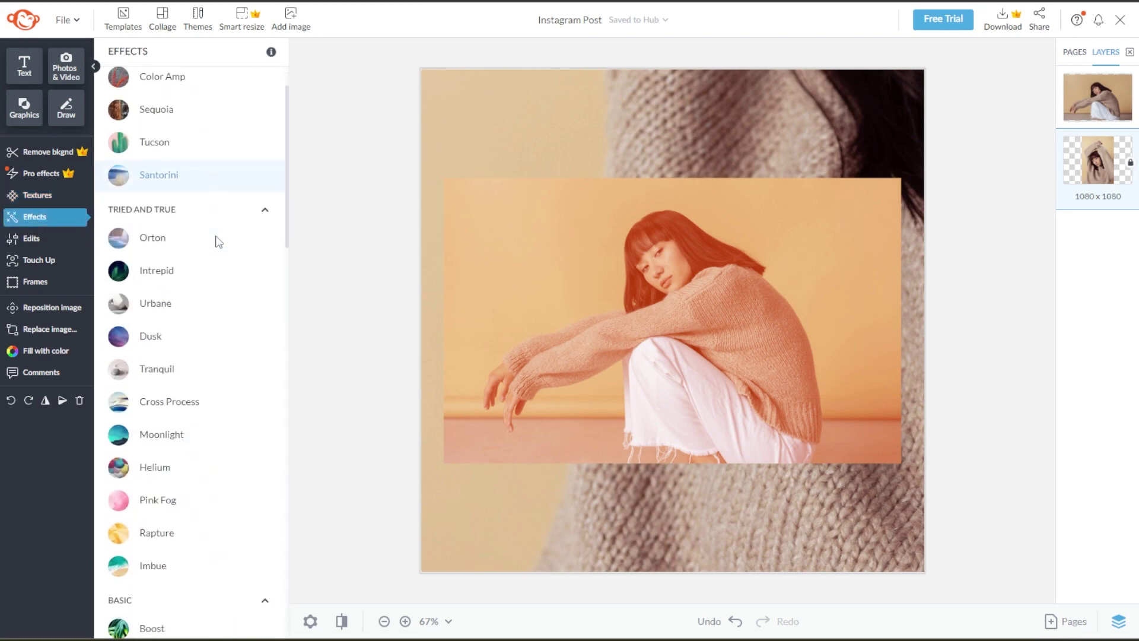
scroll(219, 242, down, 7)
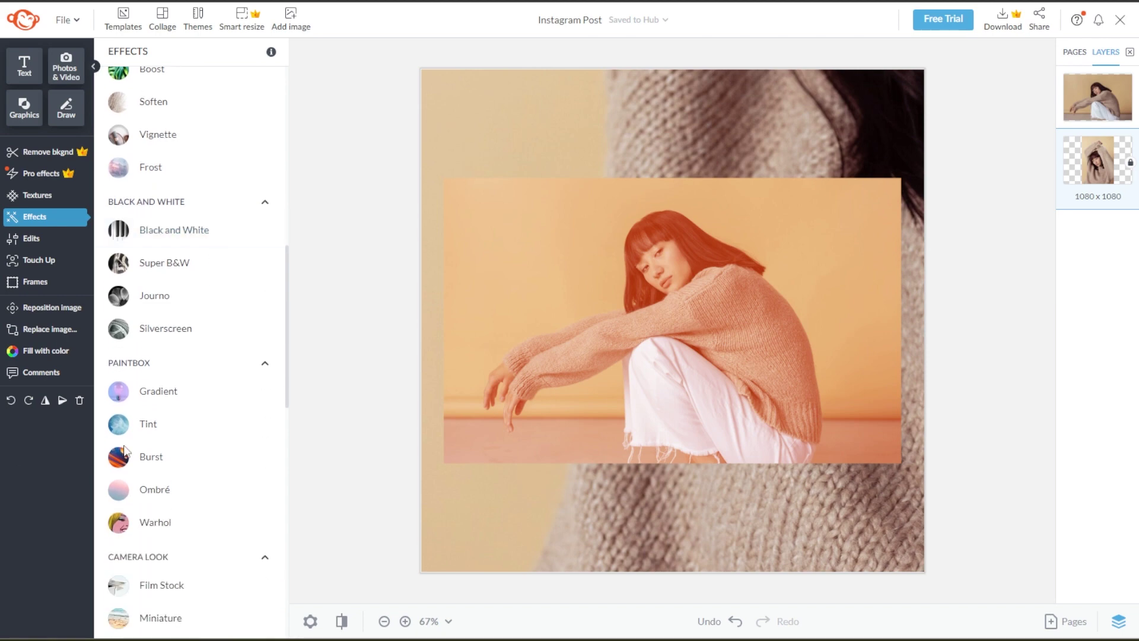
scroll(206, 407, down, 1)
scroll(206, 407, down, 20)
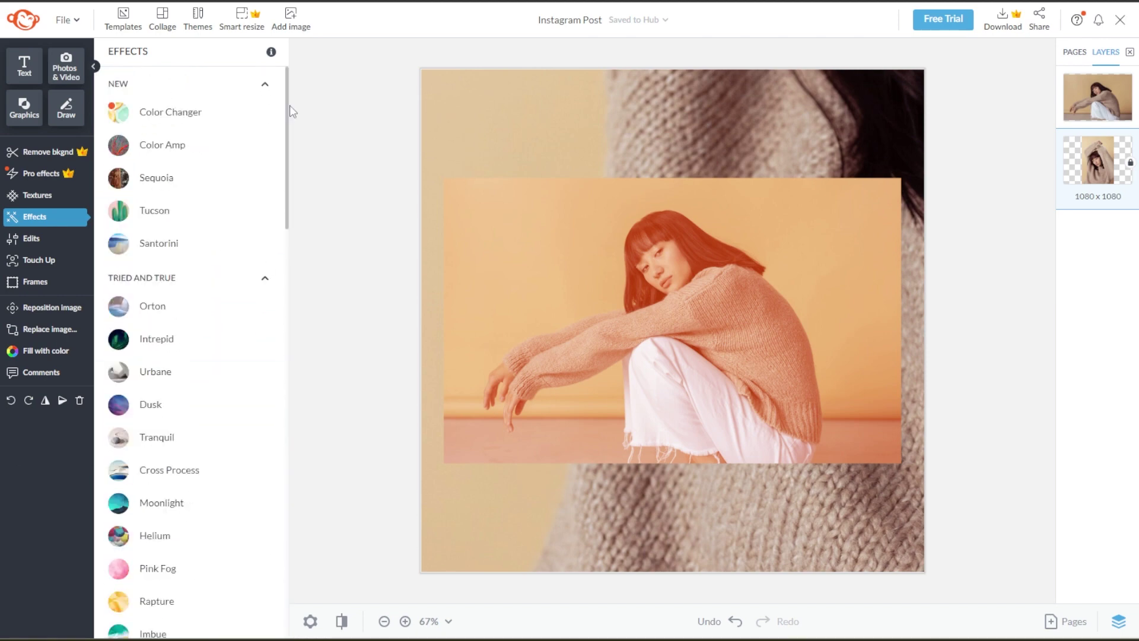
Step: Preview the Urbane effect in brush mode, then cancel it and select the model photo
click(223, 308)
click(261, 302)
click(370, 95)
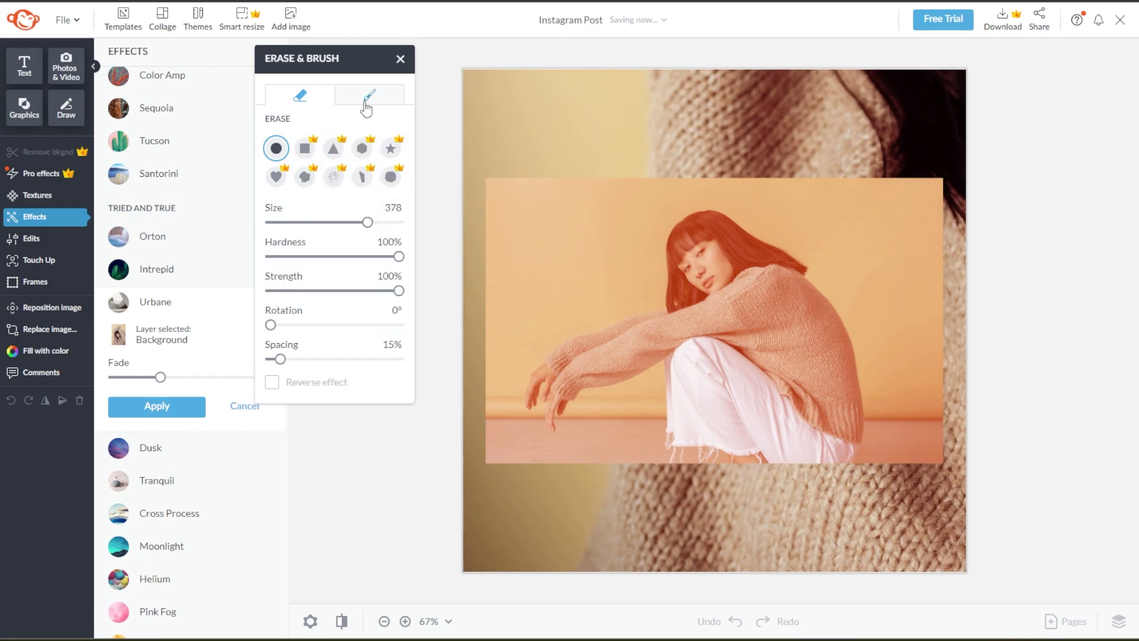
click(247, 407)
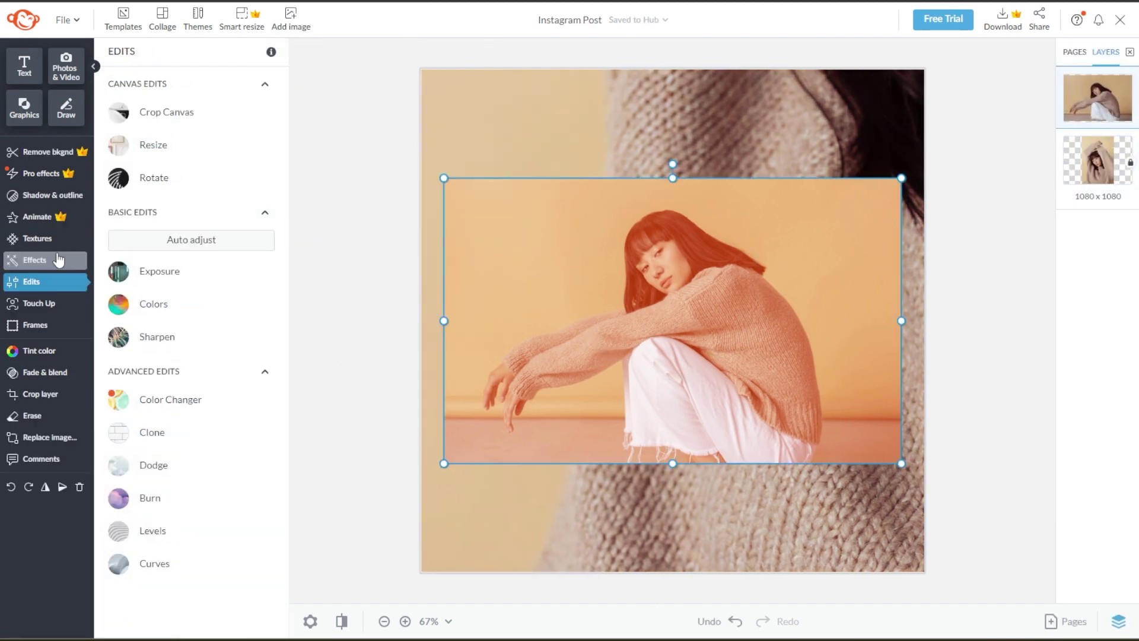
click(35, 260)
click(239, 412)
Step: Make the photo black and white except a reversed-brush face circle, then shift the background hue to mint green
scroll(240, 386, down, 8)
click(222, 369)
click(264, 369)
click(369, 95)
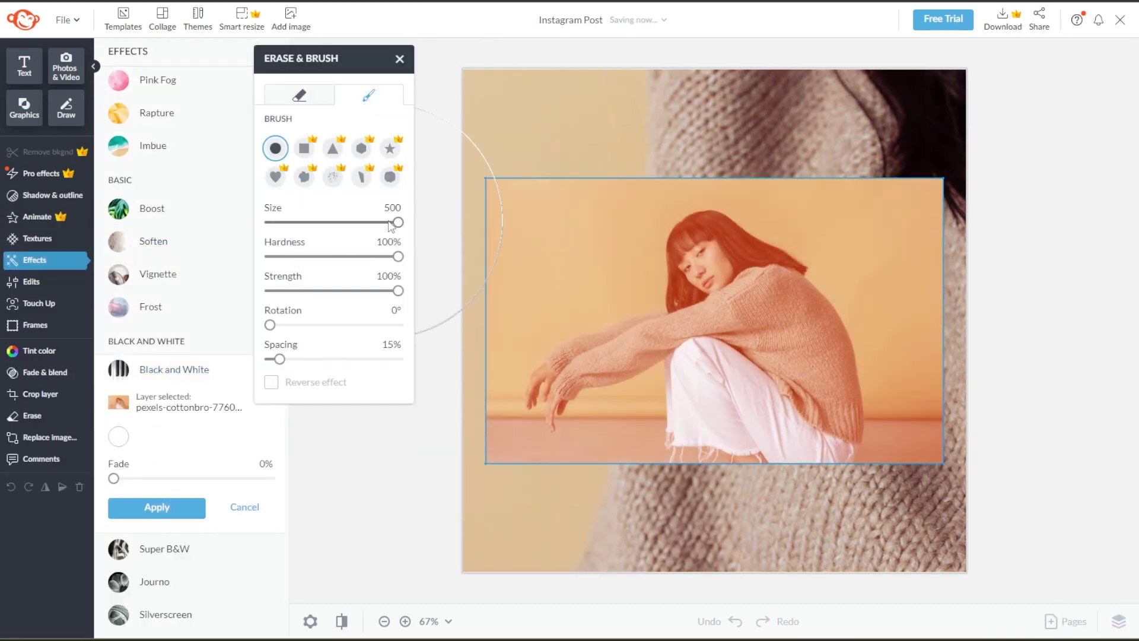
click(271, 381)
click(157, 507)
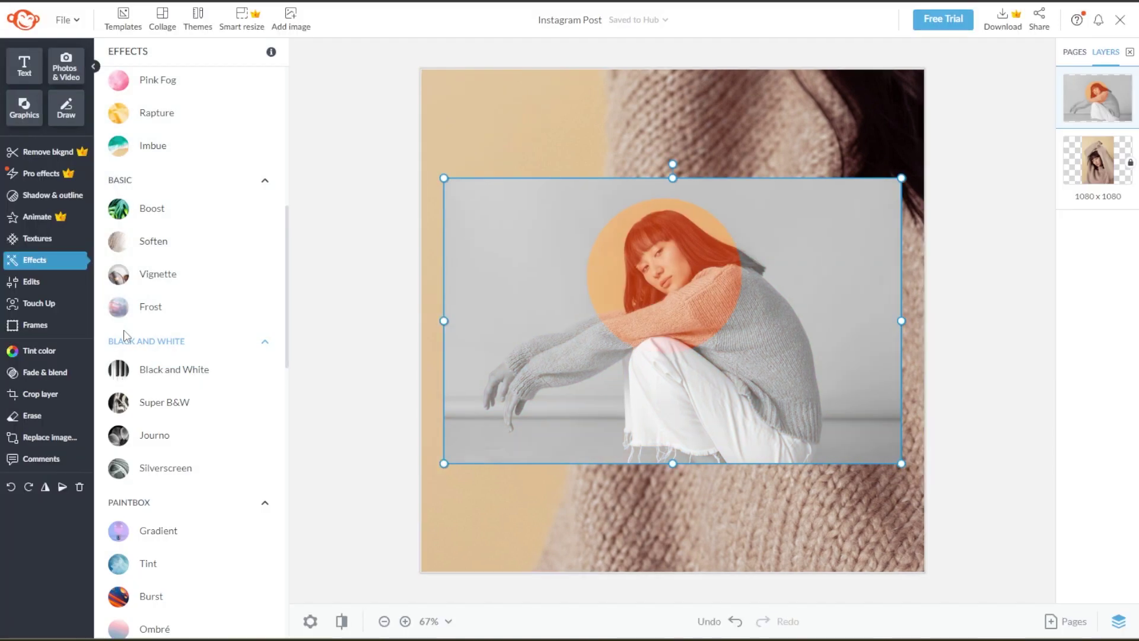
click(170, 399)
drag(192, 463, 225, 497)
Step: Add a narrowed text box reading 'by'
click(24, 65)
click(191, 91)
text(creator)
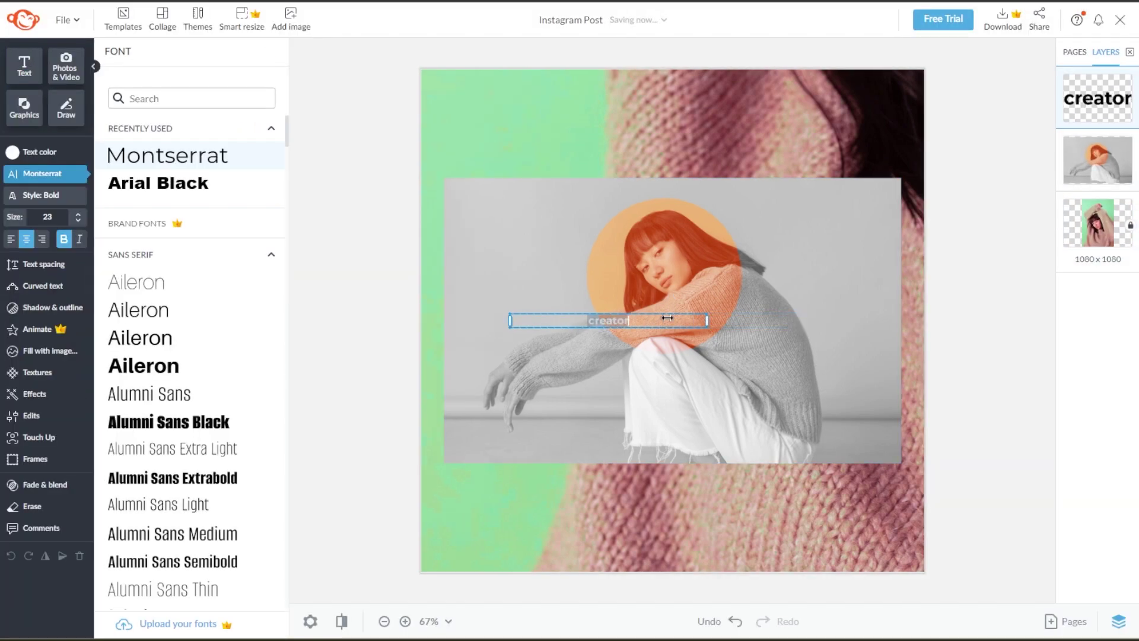
drag(839, 320, 803, 321)
text(by)
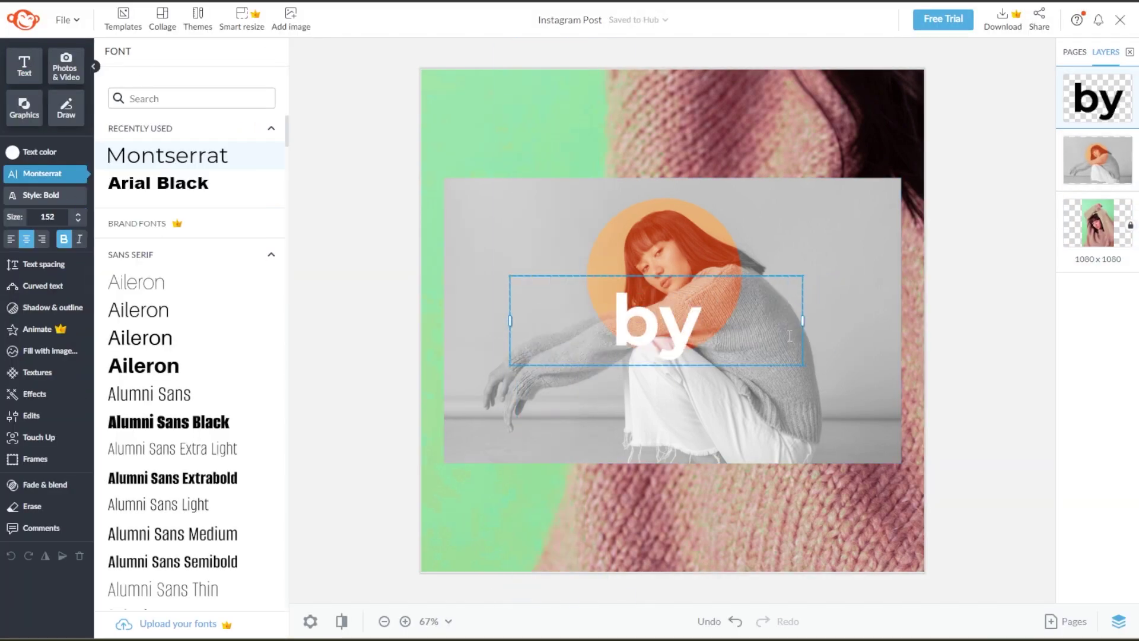
Step: Set 'by' to Times New Roman in orange and move it to the upper left
scroll(206, 354, down, 15)
scroll(206, 354, down, 20)
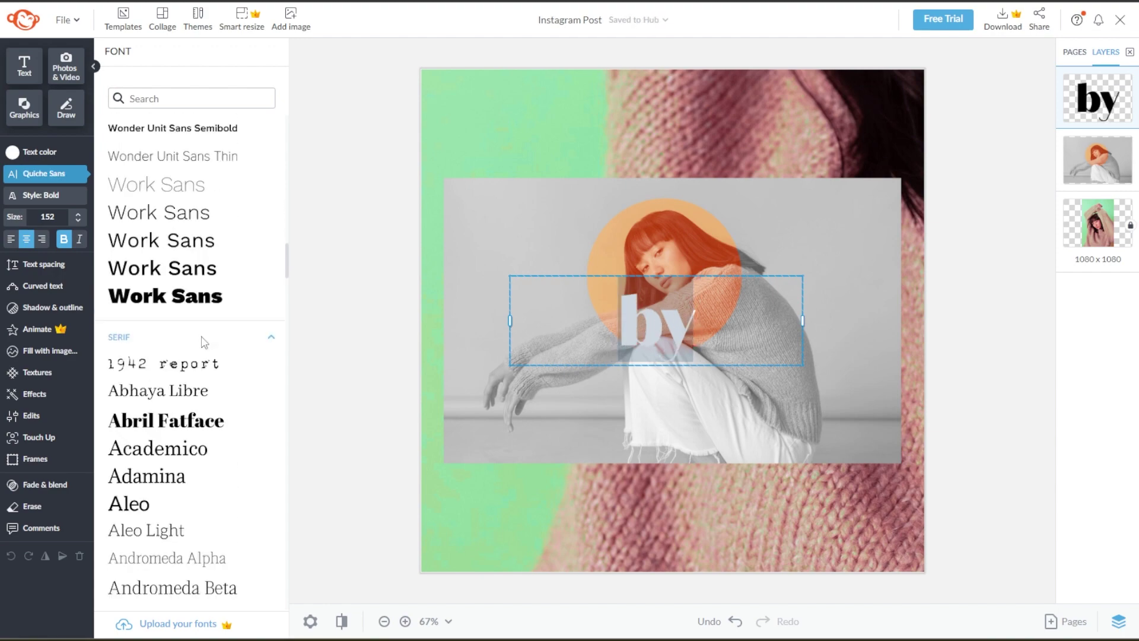
click(232, 295)
scroll(234, 356, down, 4)
click(234, 445)
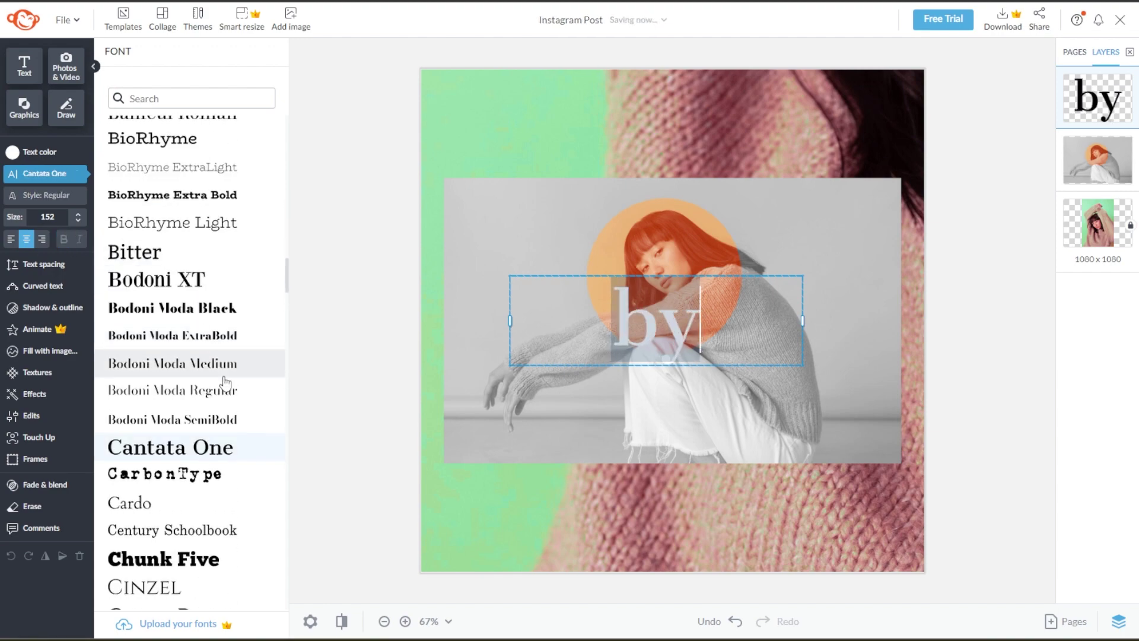
scroll(236, 403, down, 15)
scroll(236, 403, down, 8)
click(236, 333)
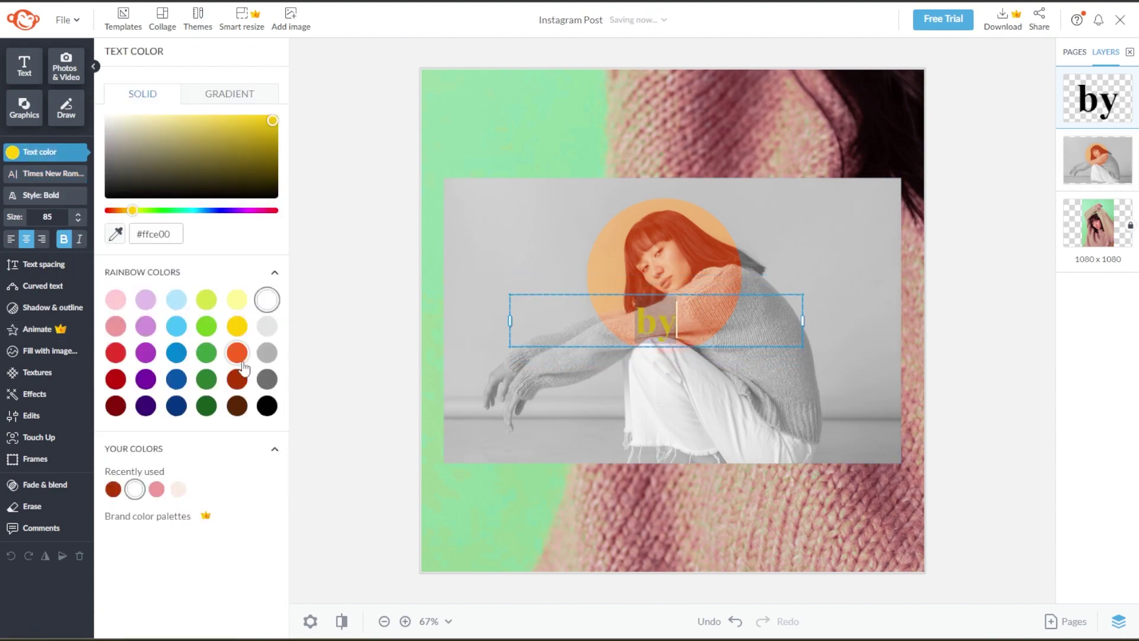
click(237, 353)
drag(556, 313, 555, 162)
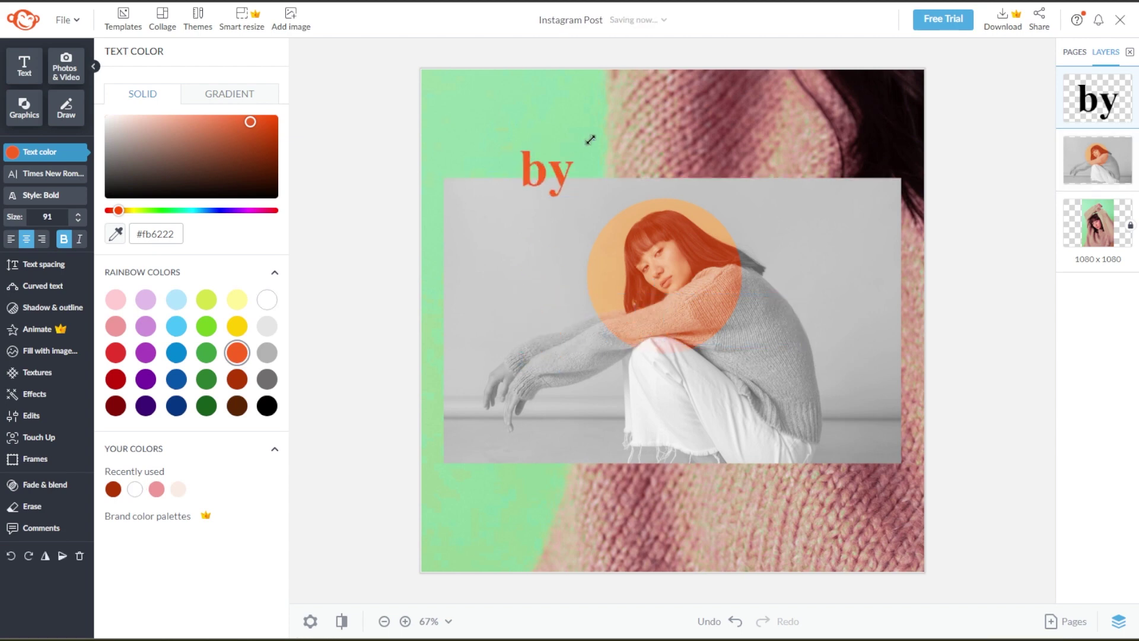
Step: Add 'CREATOR' in white Arial Black beside 'by' at the top
text(CREATOR)
click(158, 350)
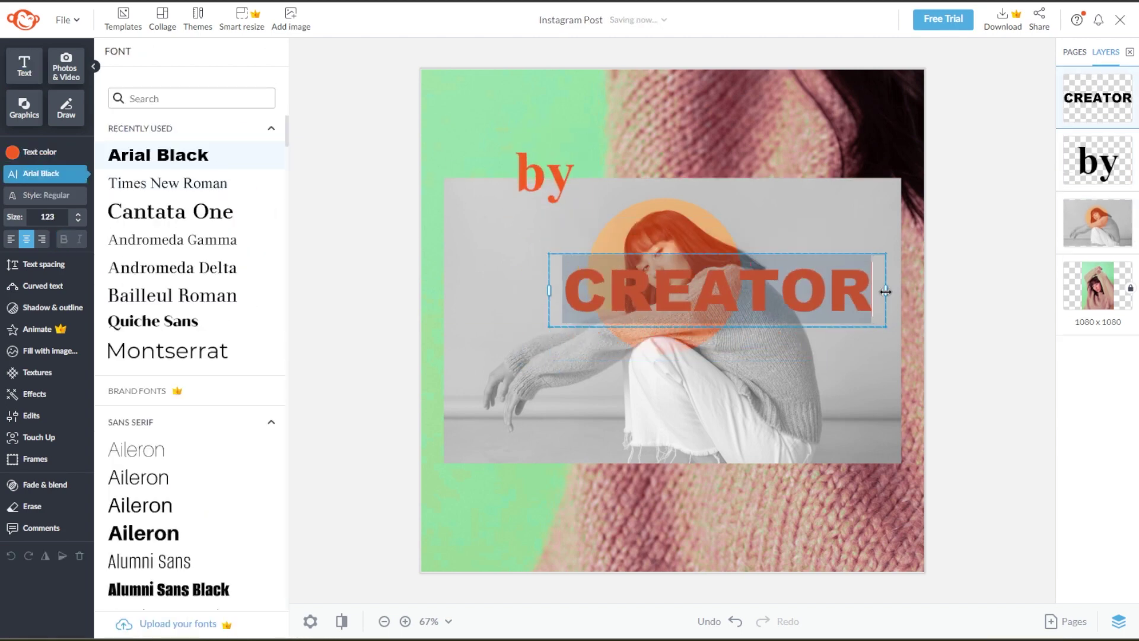
click(39, 152)
click(267, 297)
drag(818, 314, 829, 179)
click(829, 179)
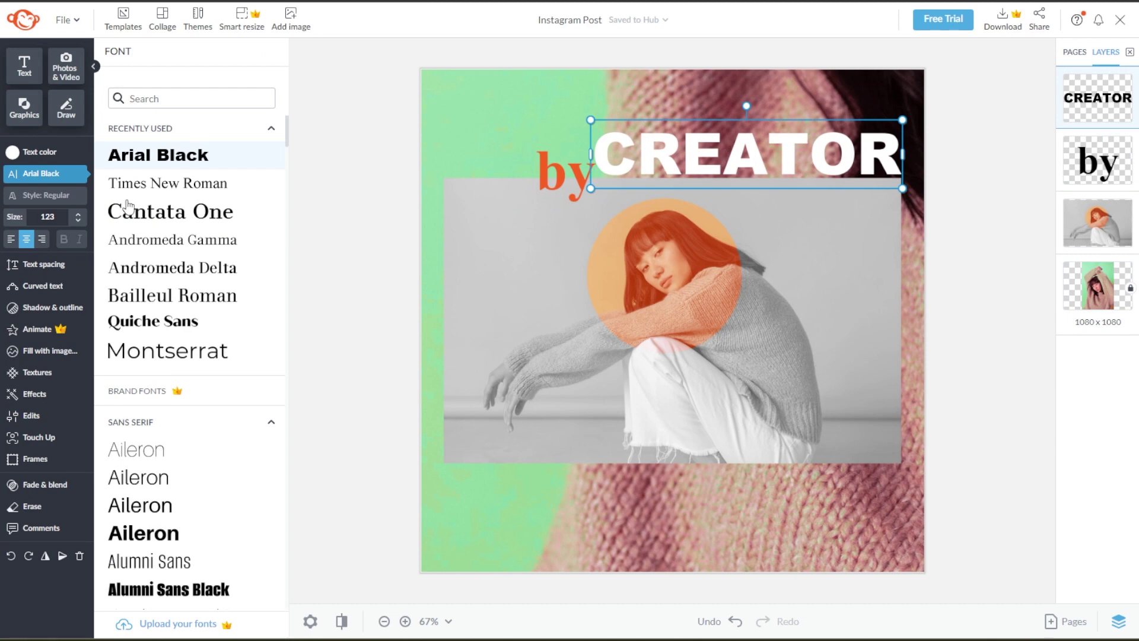
click(39, 152)
click(115, 378)
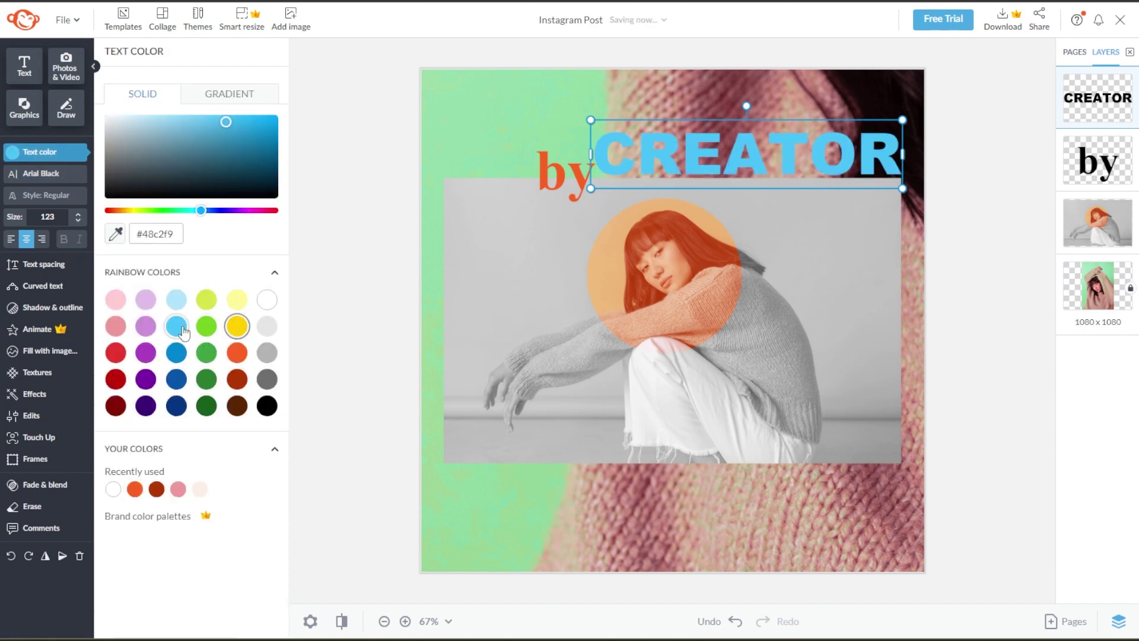
click(267, 299)
Step: Italicise 'by' and duplicate CREATOR to the lower left of the photo
click(563, 175)
click(79, 238)
click(748, 154)
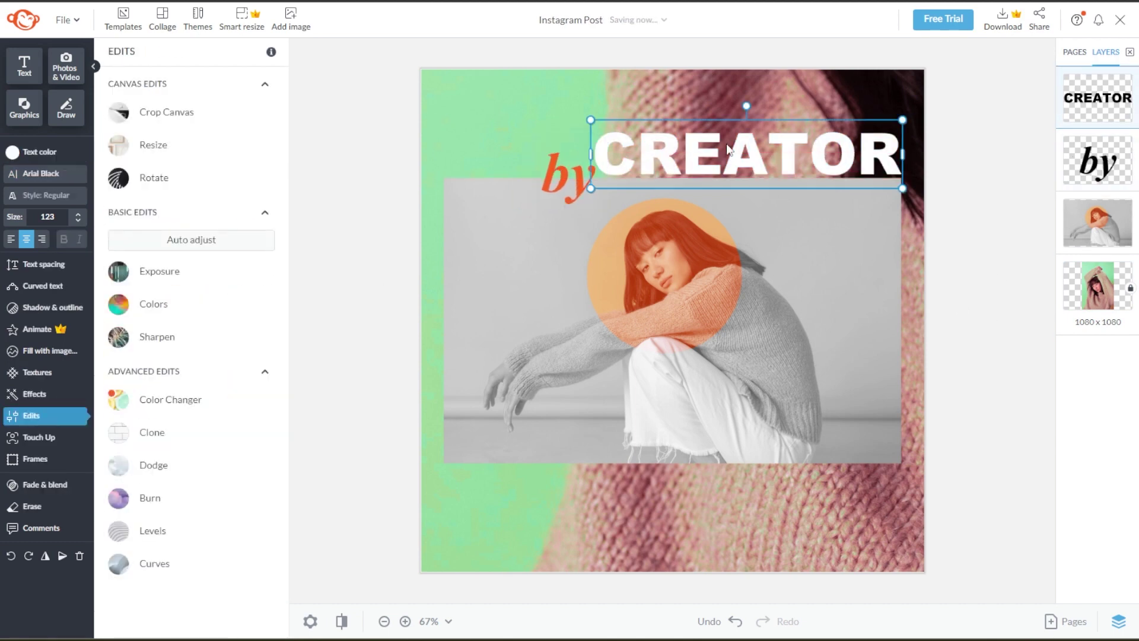
key(ctrl+d)
drag(748, 154, 605, 436)
Step: Change the copy to 'CANVAS' in black, then deselect to view the finished post
double_click(605, 436)
text(CANVAS)
click(39, 152)
click(234, 402)
click(1023, 427)
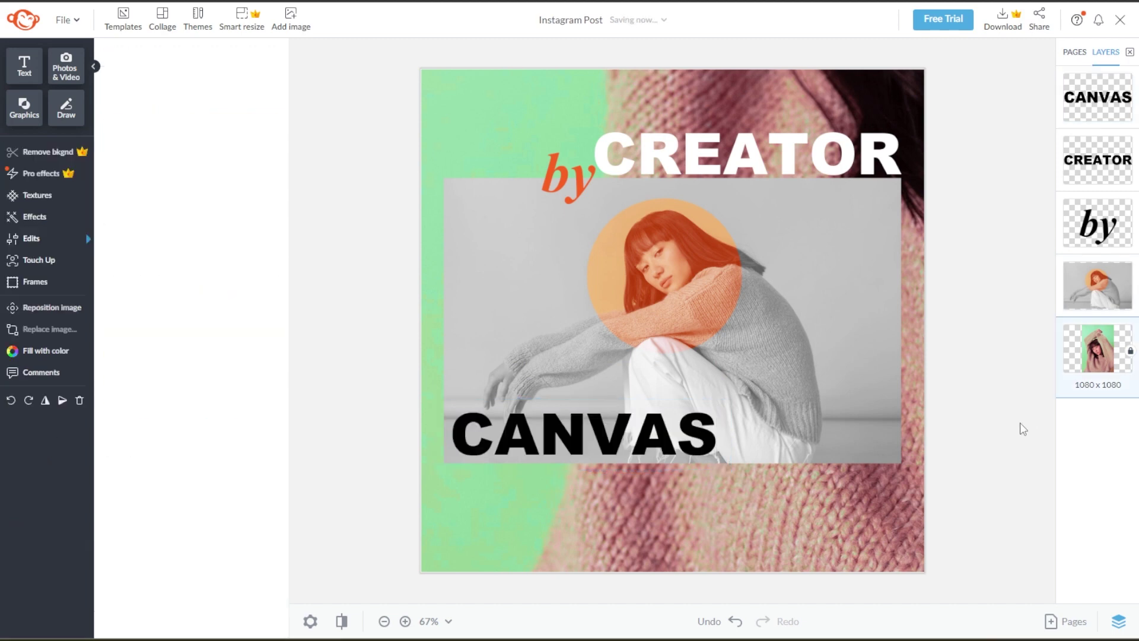
click(31, 415)
click(619, 434)
click(407, 407)
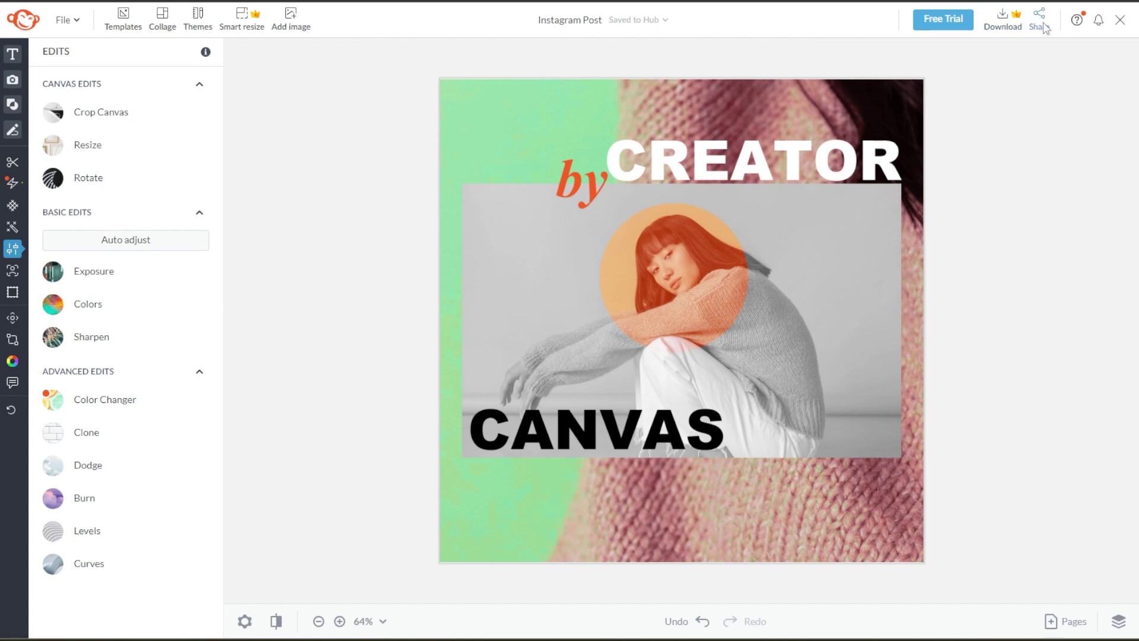
Step: Open the Share menu showing Email, Link and social destinations like Instagram Business
click(1045, 29)
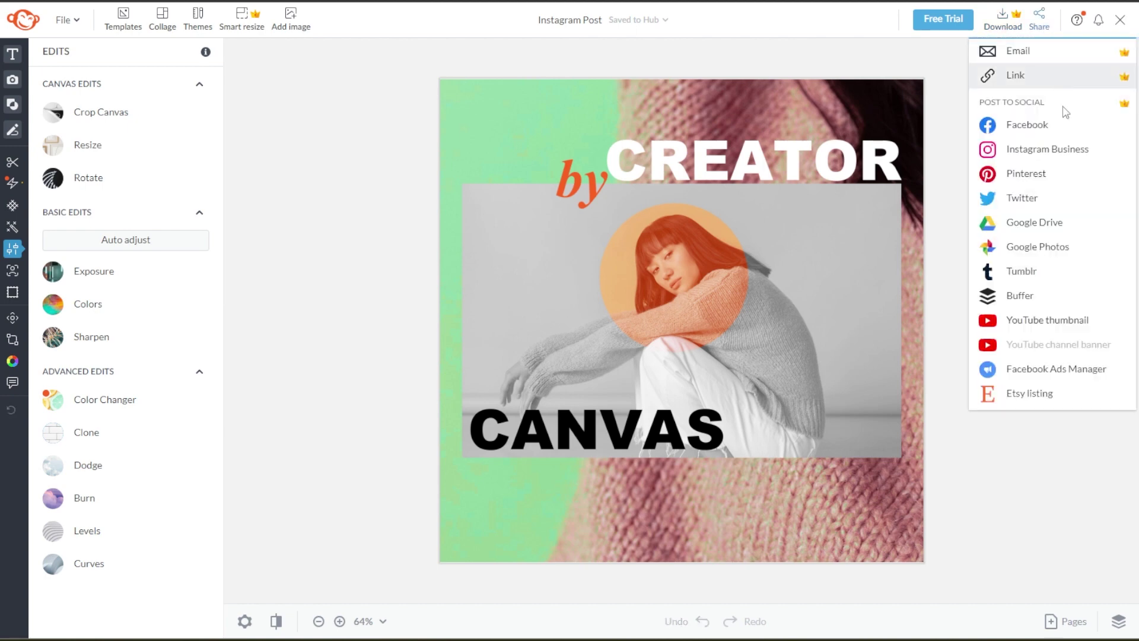